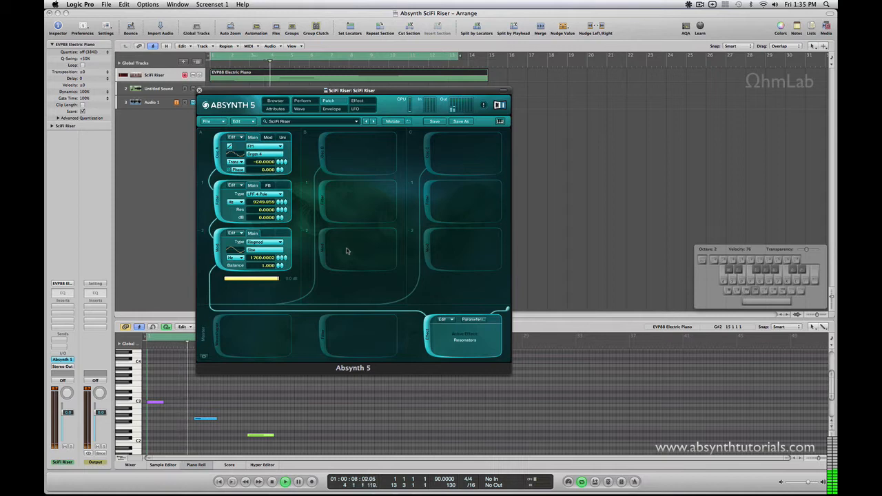
Stop playback, close the SciFi Riser instrument and open the Absynth 5 instrument on the Untitled Sound track.
key("space")
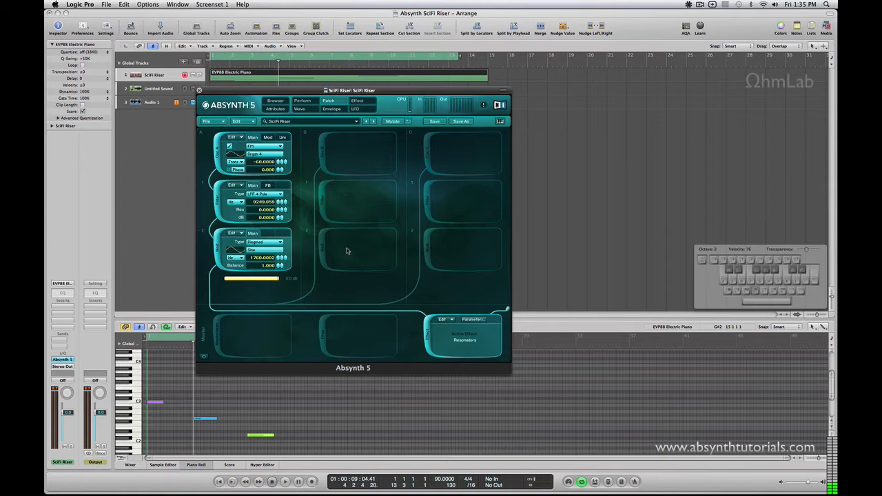
left_click(199, 90)
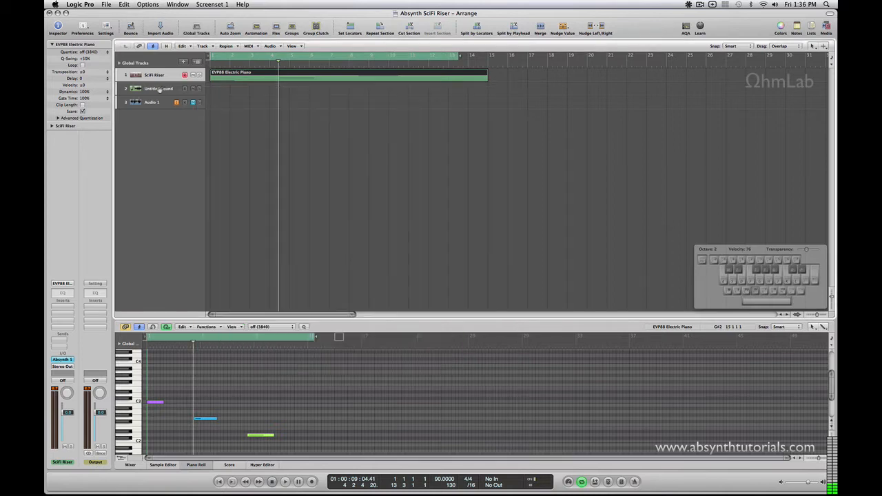
left_click(158, 90)
left_click(71, 360)
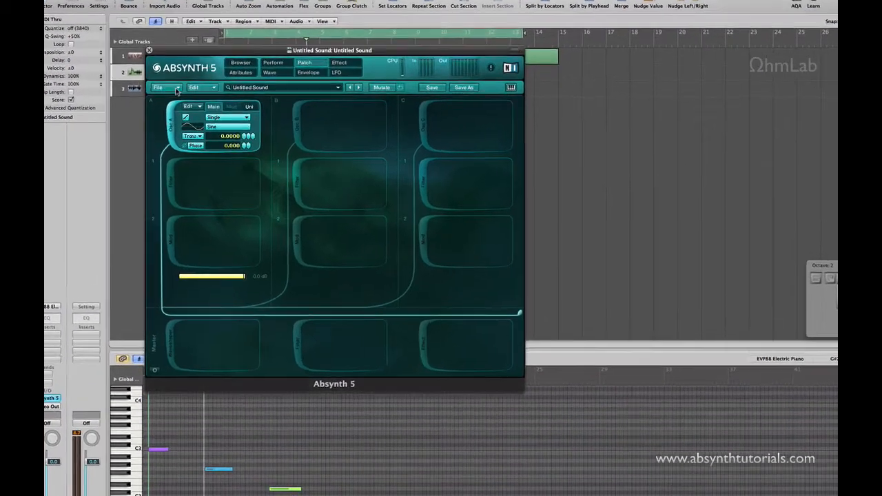
left_click(169, 101)
left_click(184, 81)
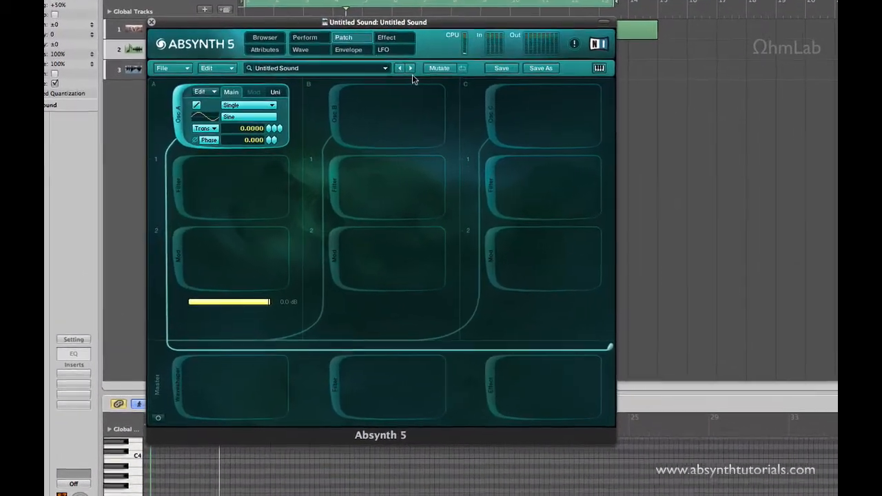
Set oscillator A to FM with the Organ 4 waveform and transpose it to -60.
left_click(270, 98)
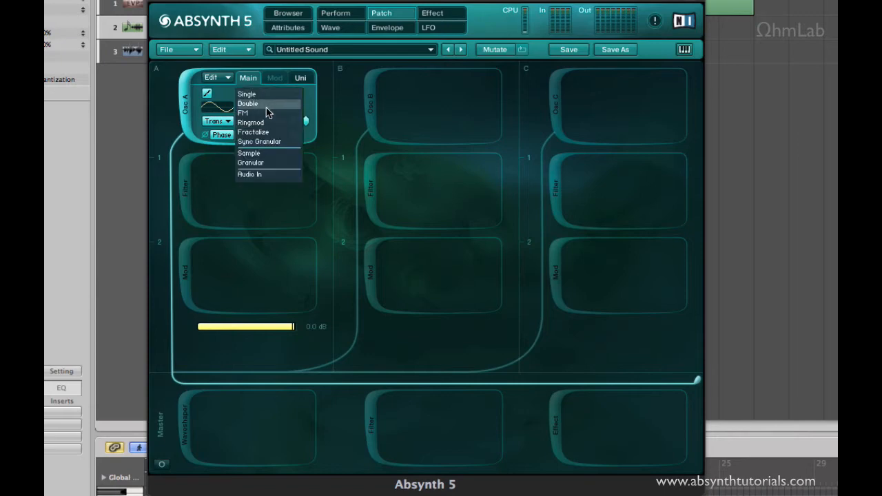
left_click(268, 115)
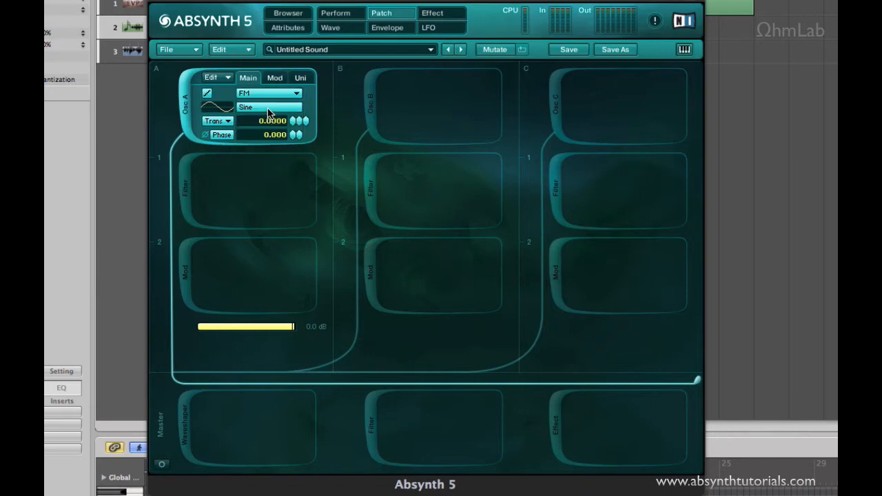
left_click(269, 108)
left_click(353, 274)
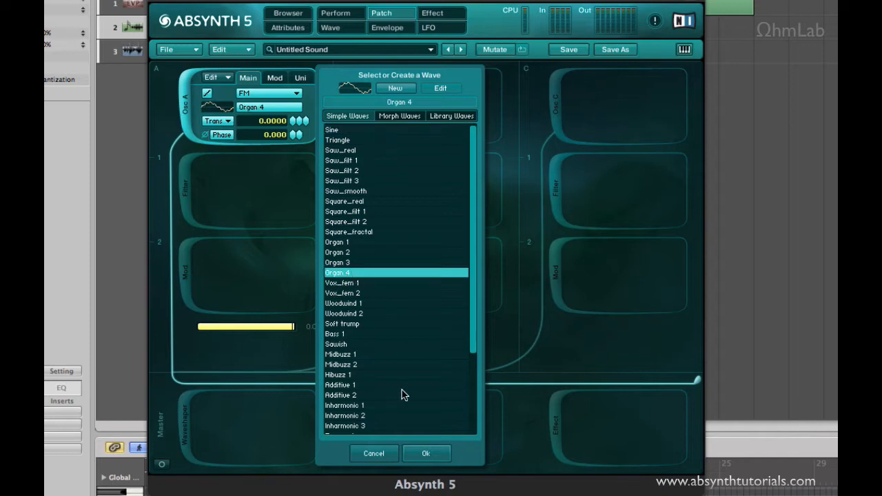
left_click(425, 454)
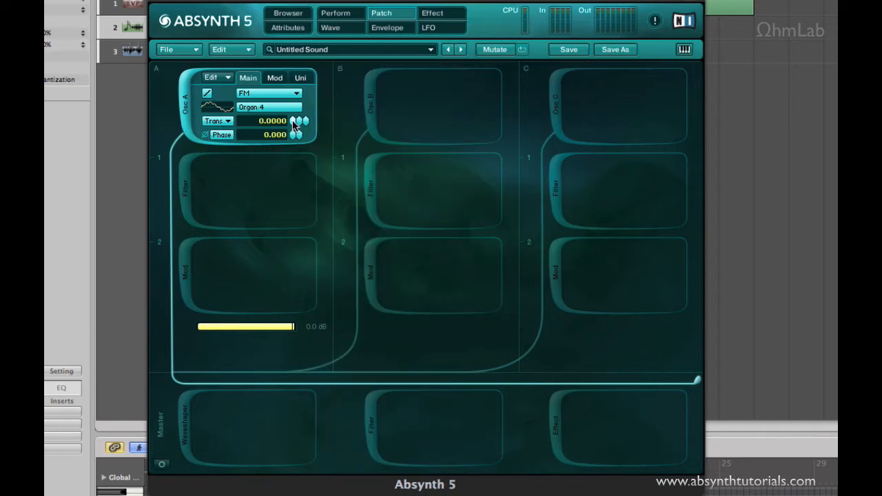
left_click_drag(294, 126, 293, 169)
Enable the LPF 4 Pole filter in channel A, set its cutoff to about 9439 Hz and compare the sound with the filter off.
left_click(184, 191)
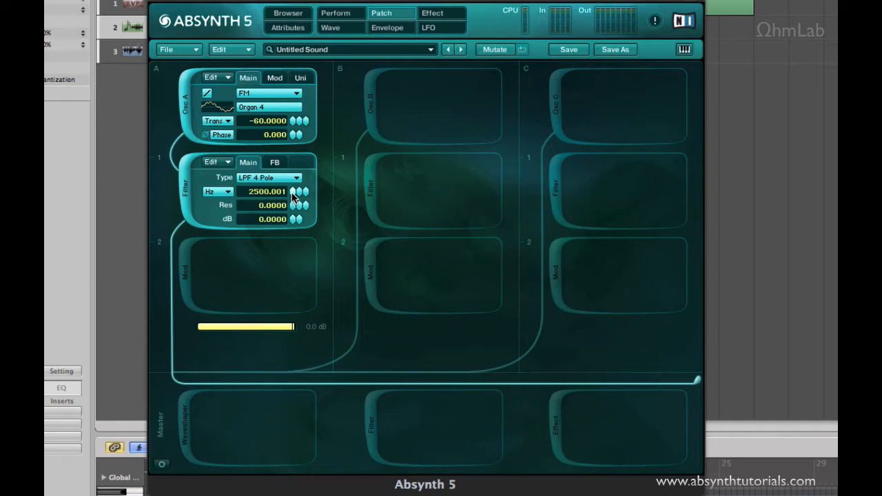
left_click_drag(292, 197, 294, 180)
left_click(185, 198)
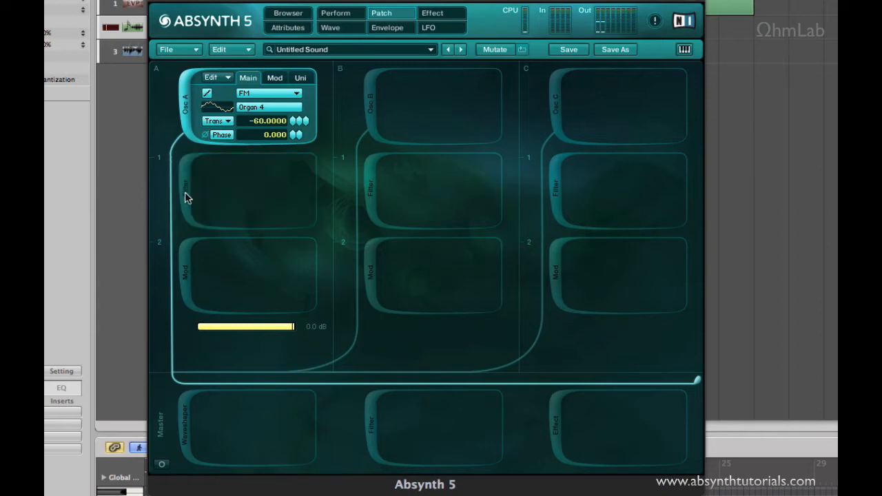
left_click(185, 198)
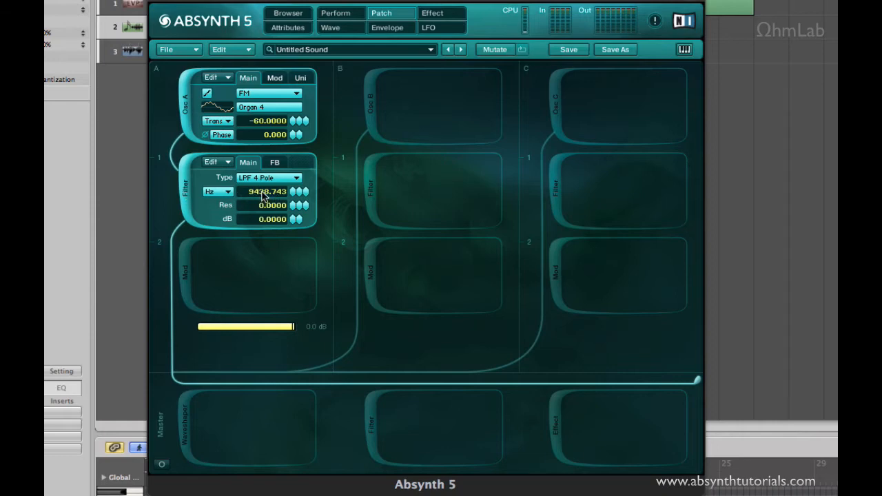
Restrict LFO 1's Channel Vol target to row 1 of channel A by switching off every other channel and master assignment.
left_click(431, 28)
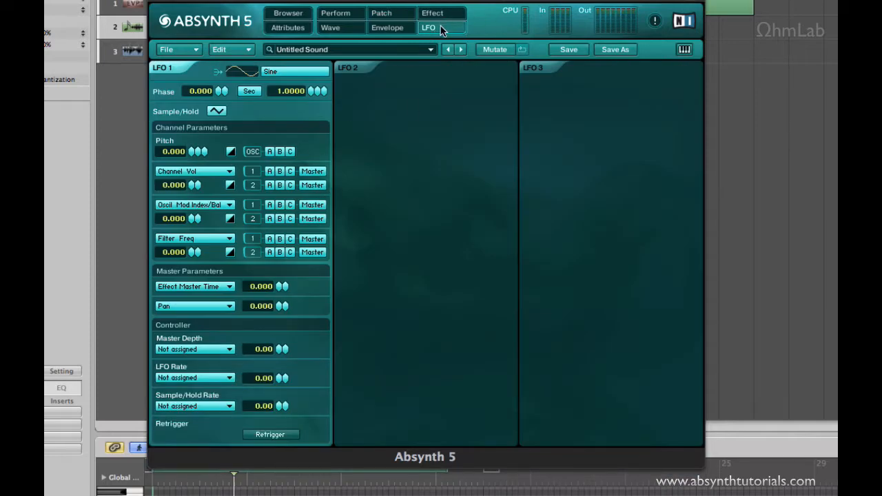
left_click(280, 172)
left_click(290, 172)
left_click(307, 172)
left_click(310, 186)
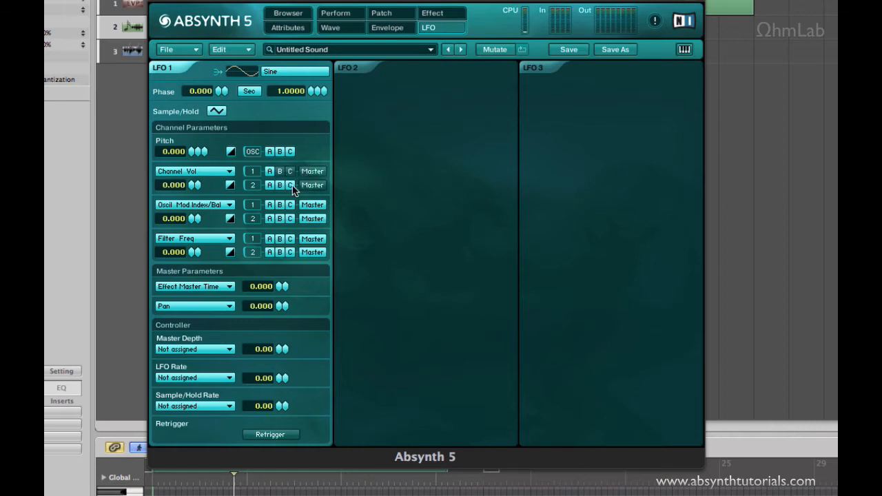
left_click(290, 185)
left_click(279, 186)
left_click(270, 186)
Restrict LFO 1's Oscil Mod Index/Bal target to row 1 of channel A by switching off its other assignments.
left_click(280, 205)
left_click(290, 205)
left_click(310, 205)
left_click(311, 219)
left_click(290, 218)
left_click(279, 218)
left_click(269, 219)
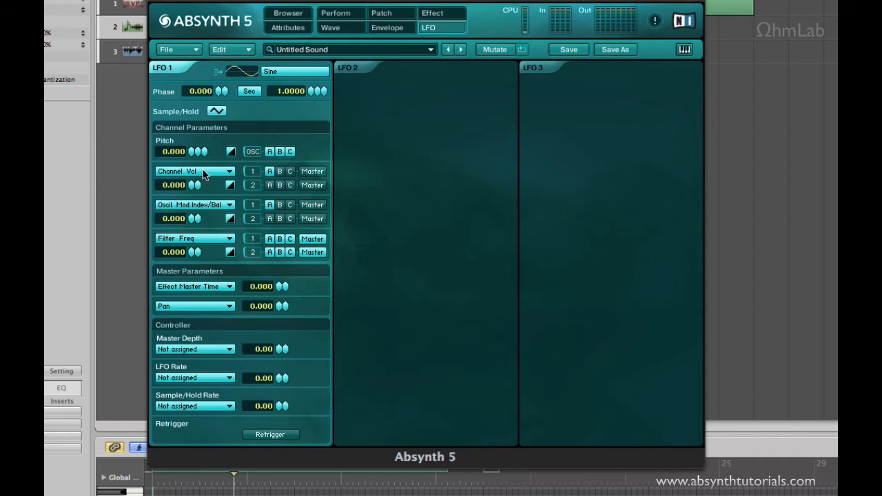
Change LFO 1's Channel Vol target to Oscil Main Pitch at amount 100 and set the LFO rate to Beat at 0.5.
left_click(203, 172)
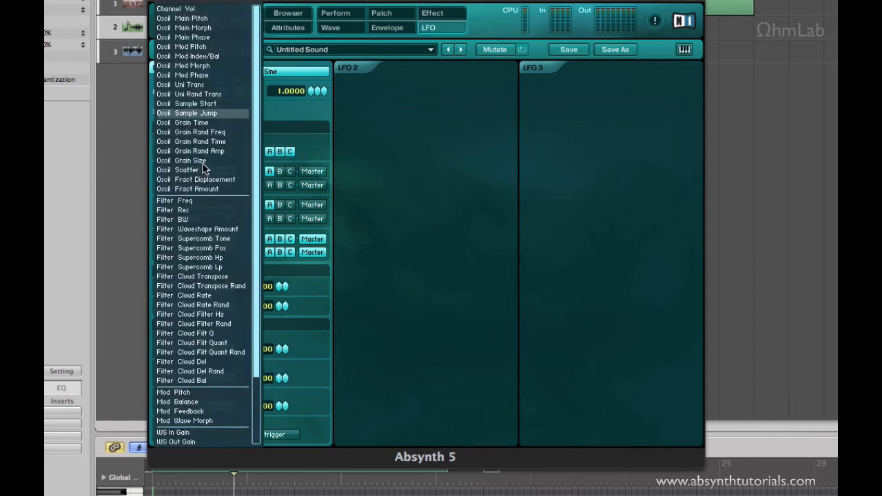
left_click(210, 20)
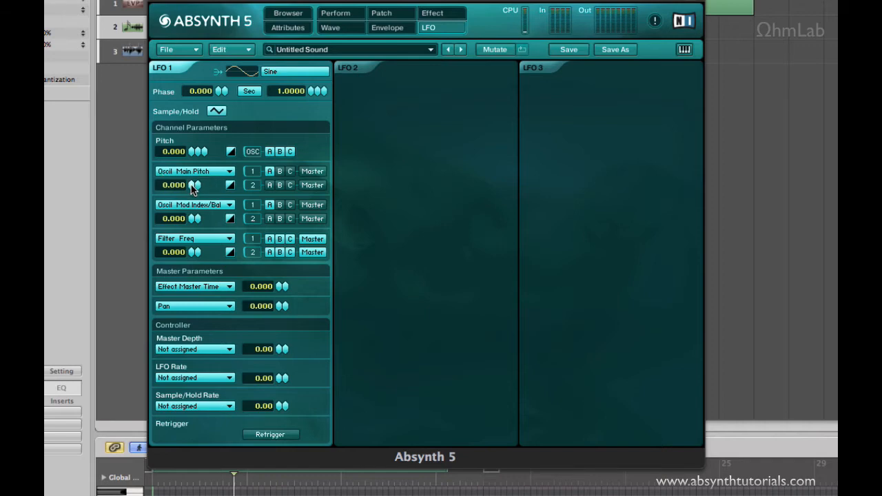
left_click_drag(193, 189, 191, 185)
left_click(390, 13)
left_click(429, 27)
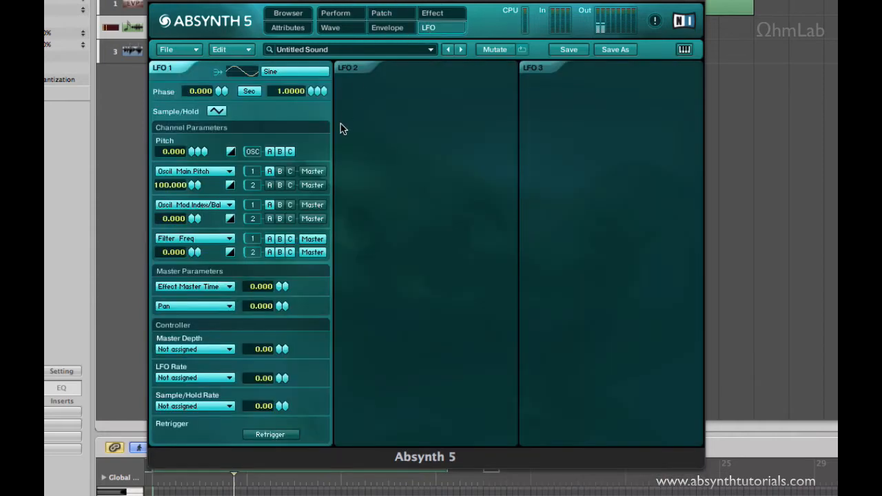
left_click(247, 92)
Change LFO 1's Oscil Mod Index/Bal target to Filter Freq and set its amount to 84.
left_click(200, 206)
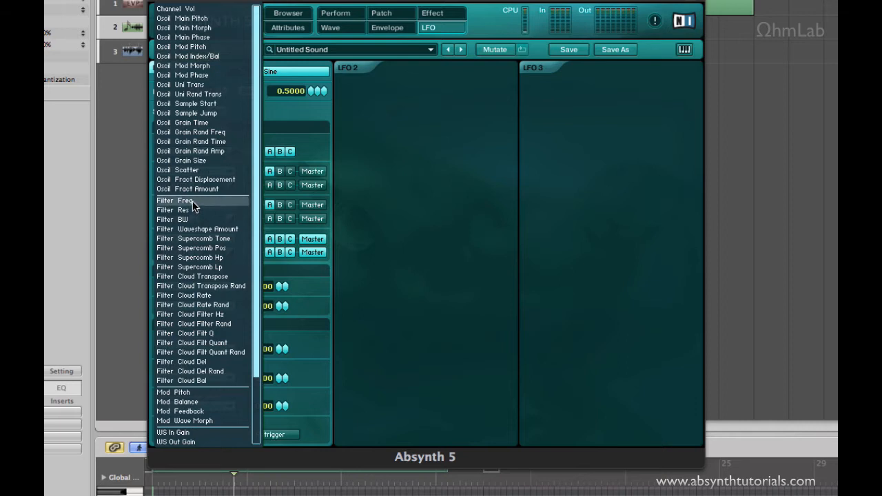
left_click(193, 201)
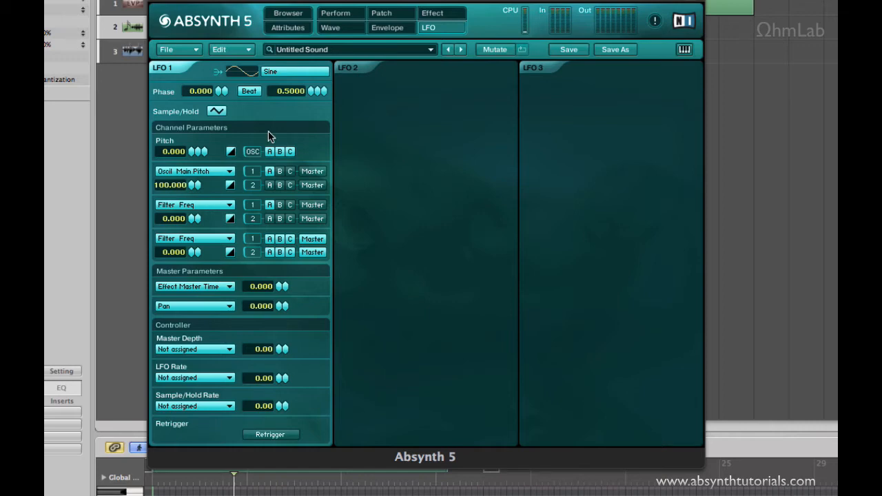
left_click(396, 18)
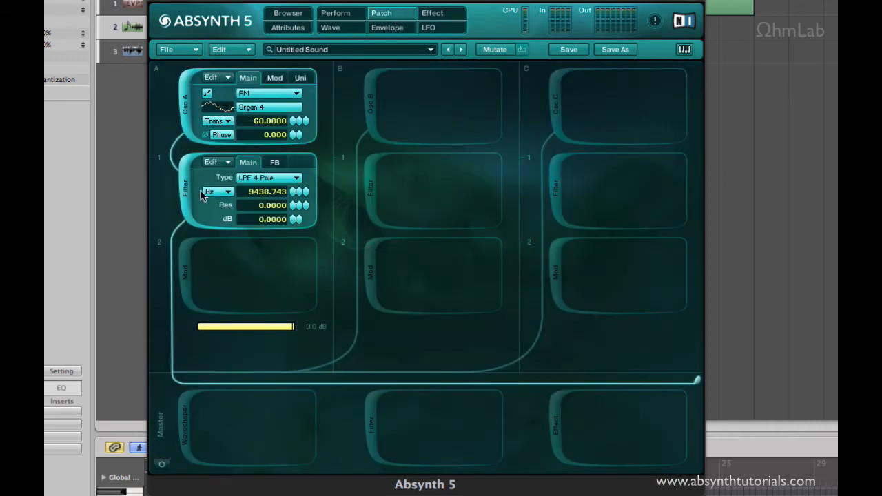
left_click(429, 27)
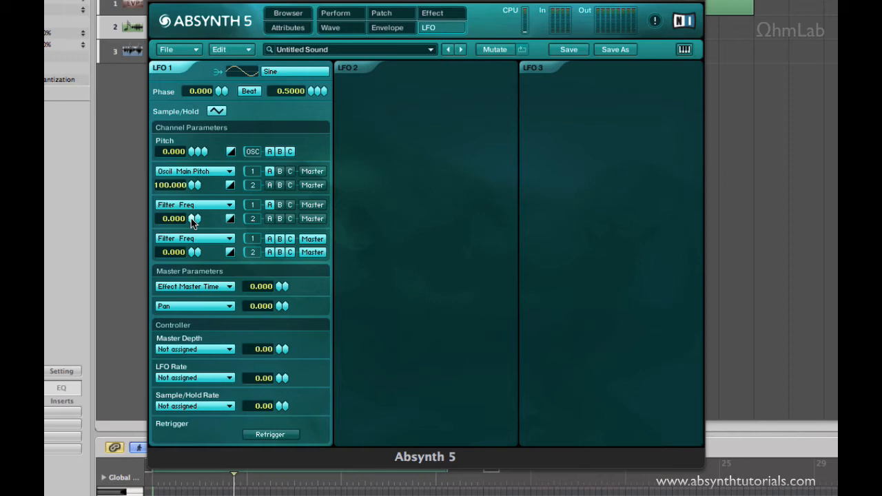
left_click_drag(194, 219, 192, 6)
left_click_drag(190, 219, 191, 233)
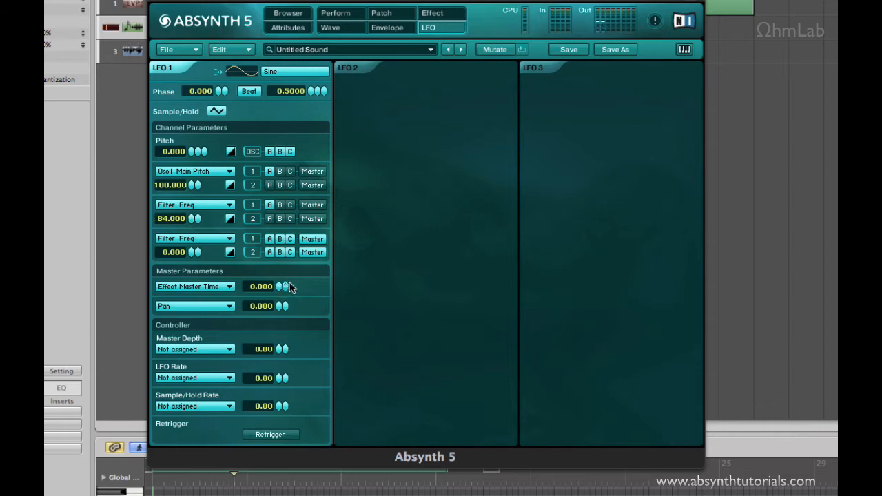
Enable the Mod module in channel A of the patch and set its type to Ringmod.
left_click(384, 14)
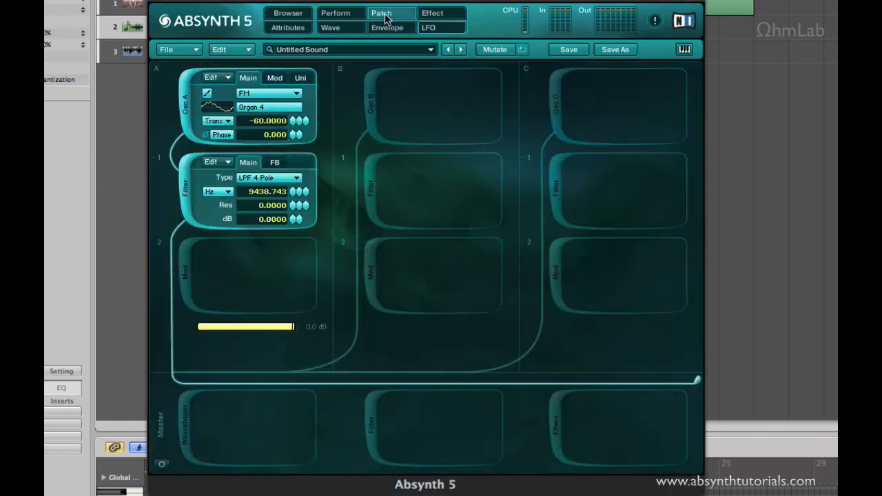
left_click(188, 272)
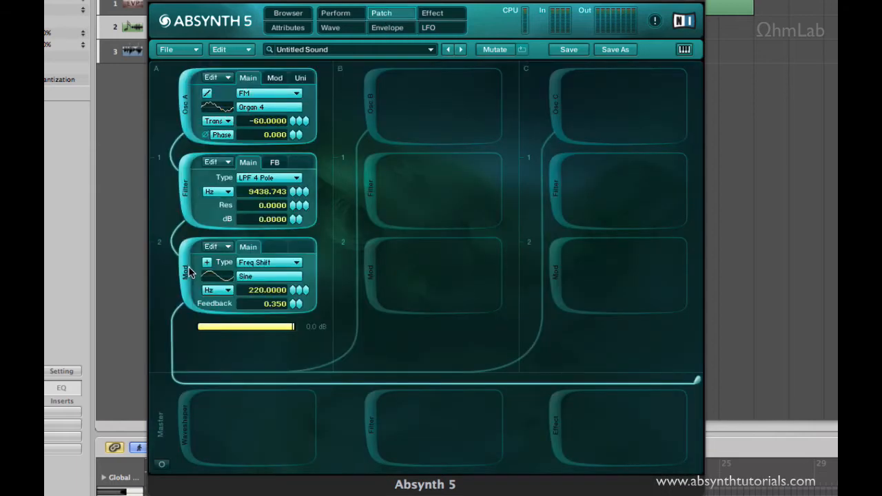
left_click(271, 266)
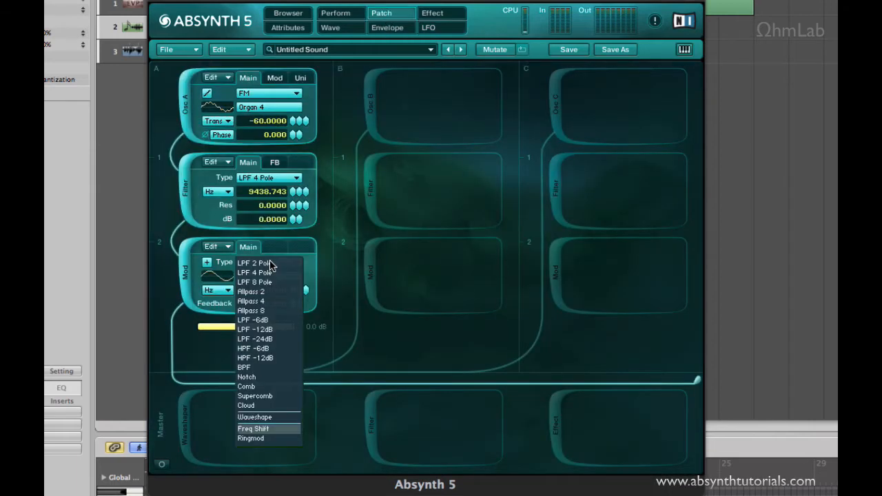
left_click(267, 438)
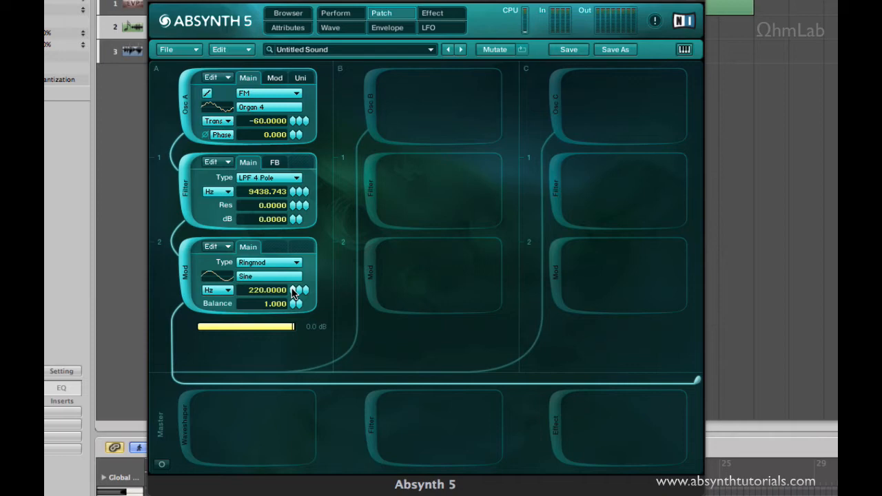
Raise the ring modulator's frequency and create a new envelope for that parameter.
left_click_drag(293, 291, 294, 252)
right_click(271, 295)
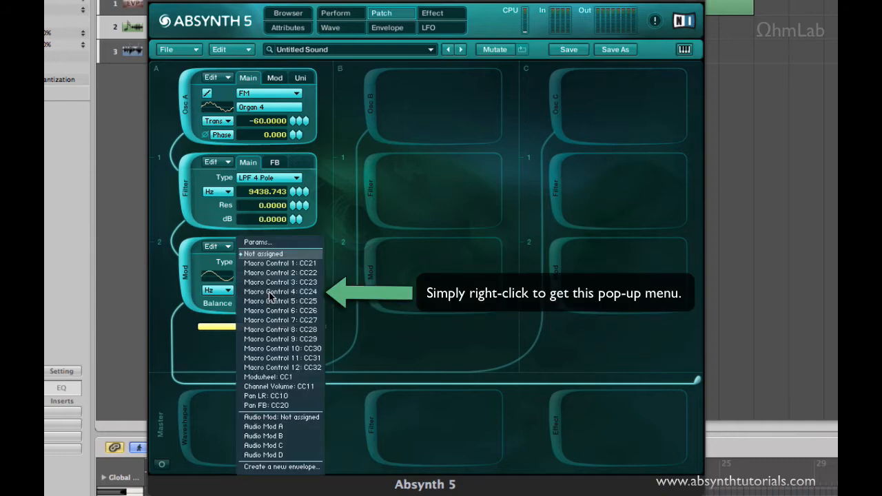
left_click(284, 467)
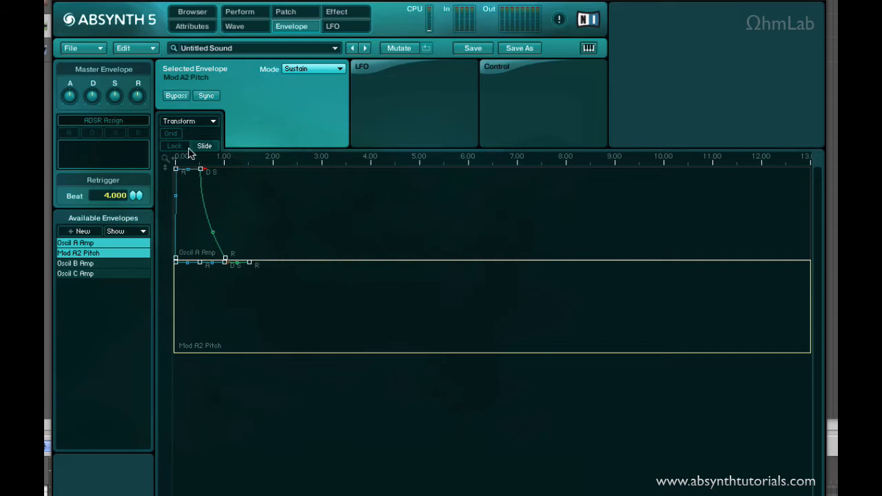
Shape the Oscil A Amp envelope to start at -96 dB, rise over about 4.96 s and release over about 6.98 s.
mouse_move(196, 166)
left_mouse_down()
mouse_move(194, 138)
mouse_move(196, 159)
left_mouse_up()
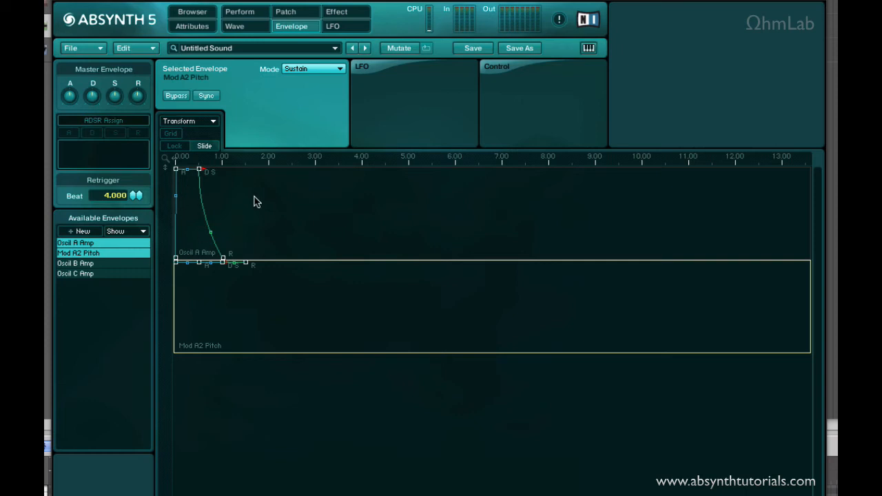
left_click_drag(176, 169, 134, 301)
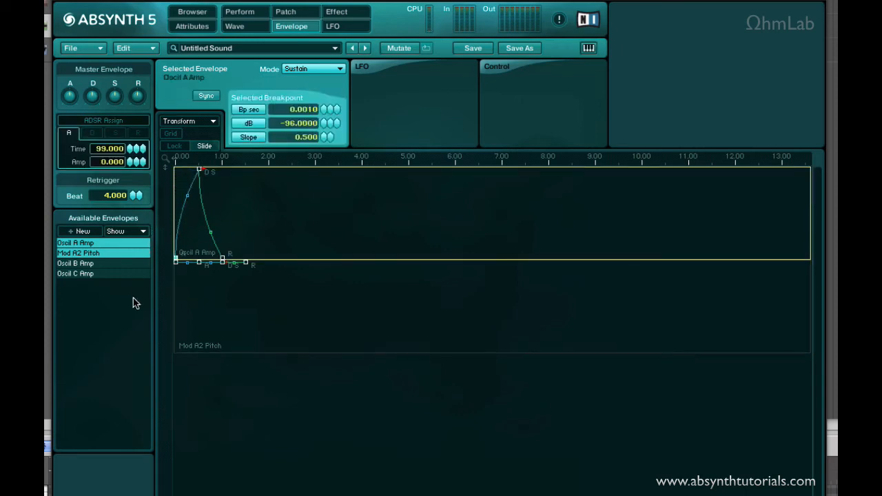
left_click_drag(199, 173, 408, 172)
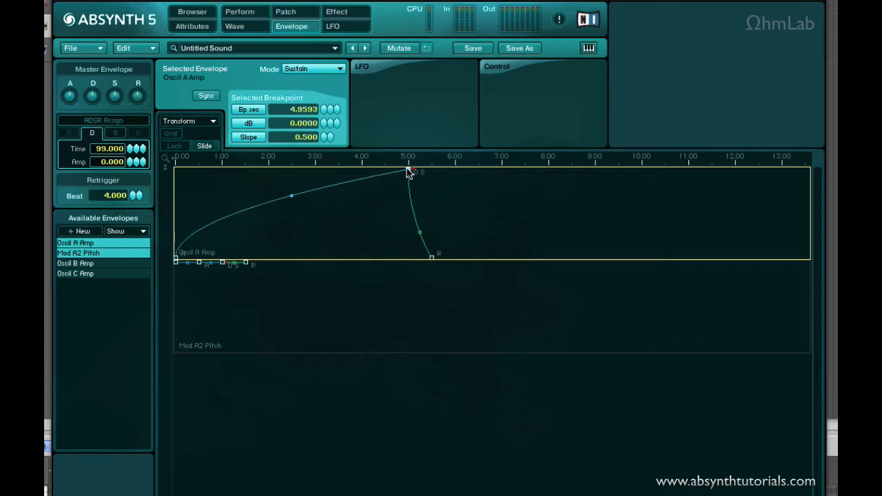
left_click(432, 259)
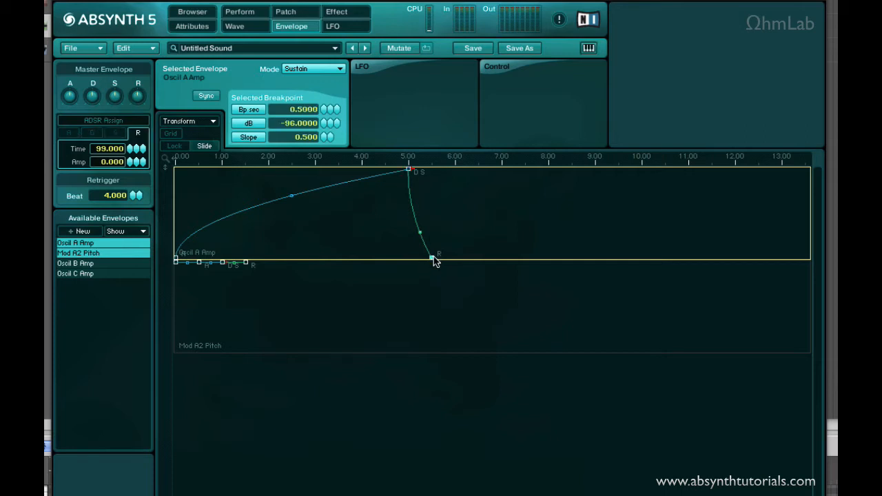
left_click_drag(434, 260, 736, 280)
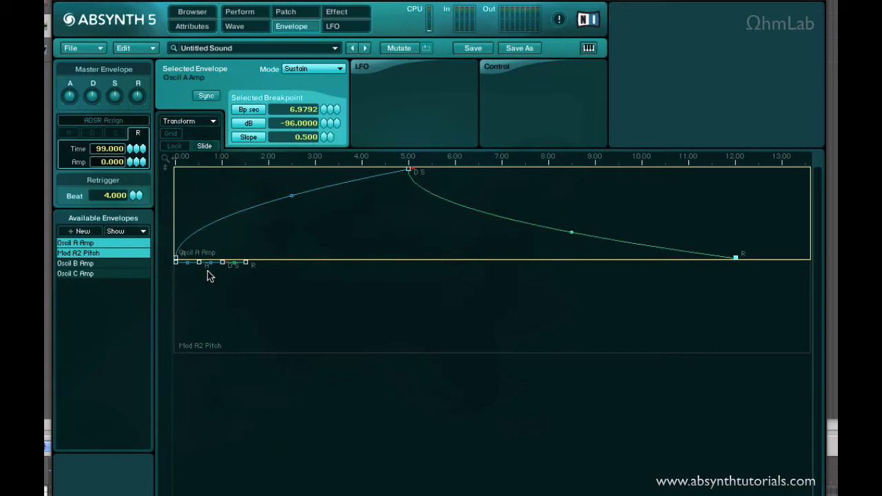
Shape the Mod A2 Pitch envelope: hold until about 1.95 s, fall to 29.1353 Hz over about 3.06 s, release over about 6.93 s with slope 1.643.
left_click_drag(200, 266, 267, 262)
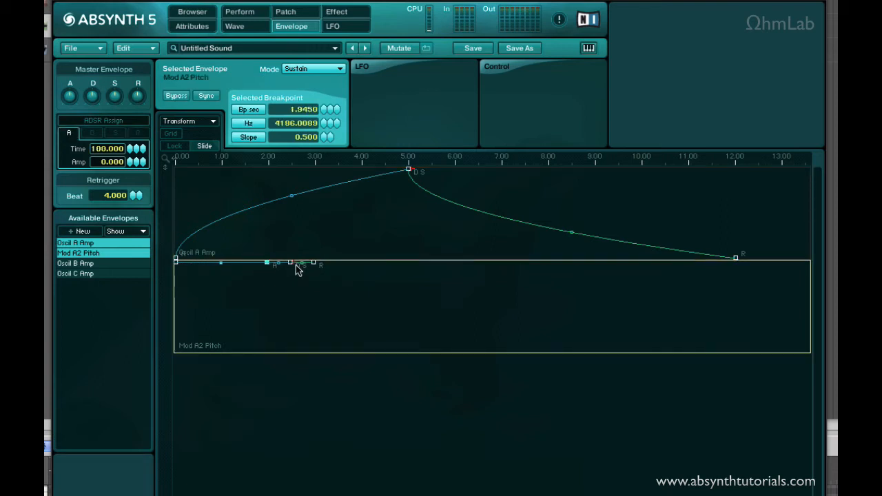
left_click(290, 264)
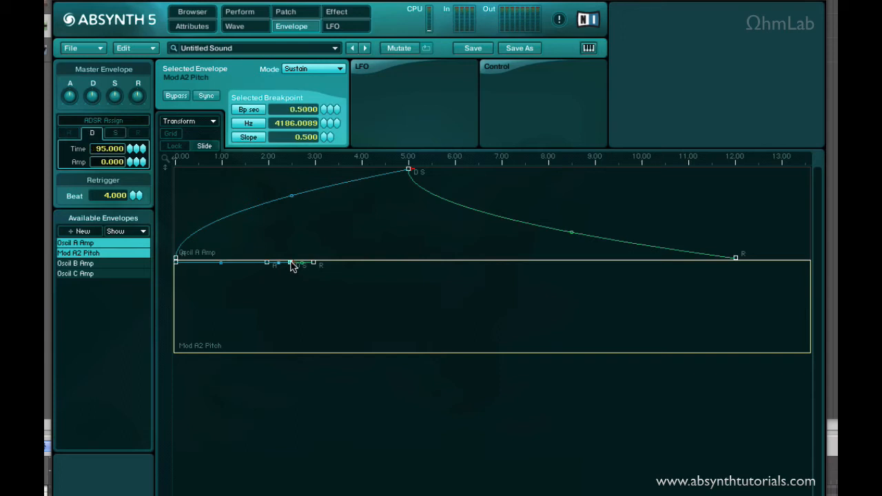
left_click_drag(290, 264, 411, 408)
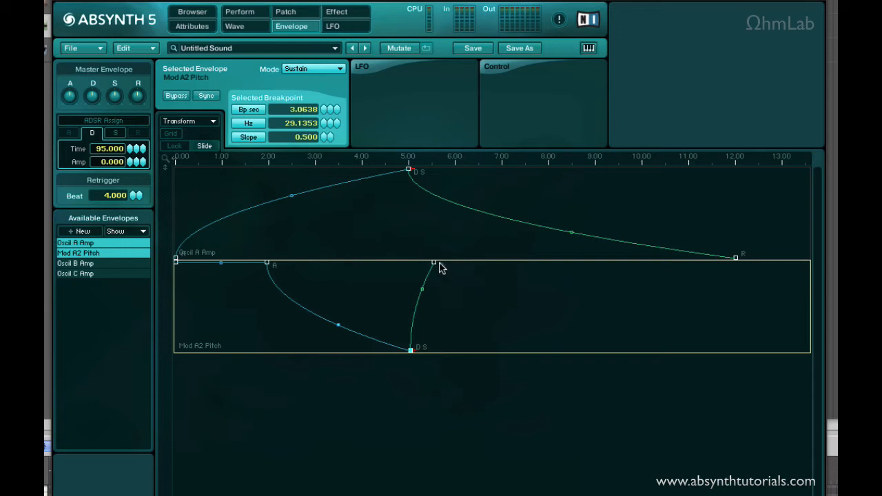
left_click_drag(434, 263, 737, 268)
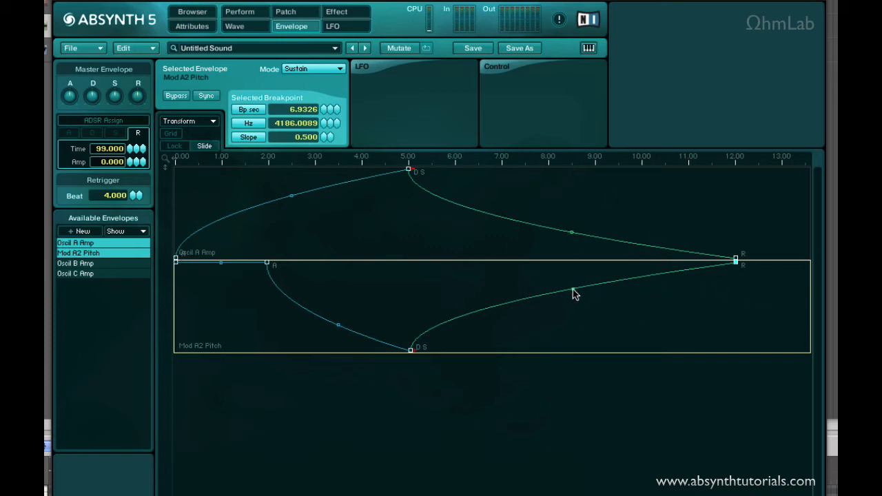
left_click_drag(572, 290, 592, 316)
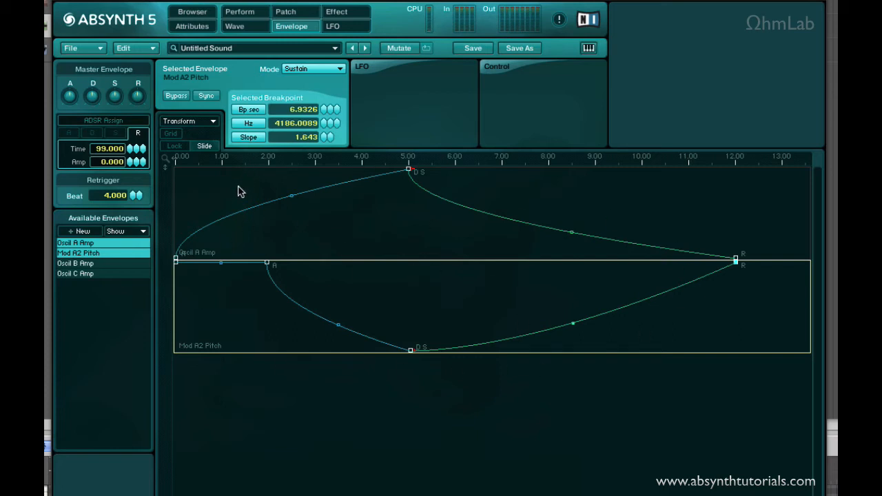
left_click(407, 170)
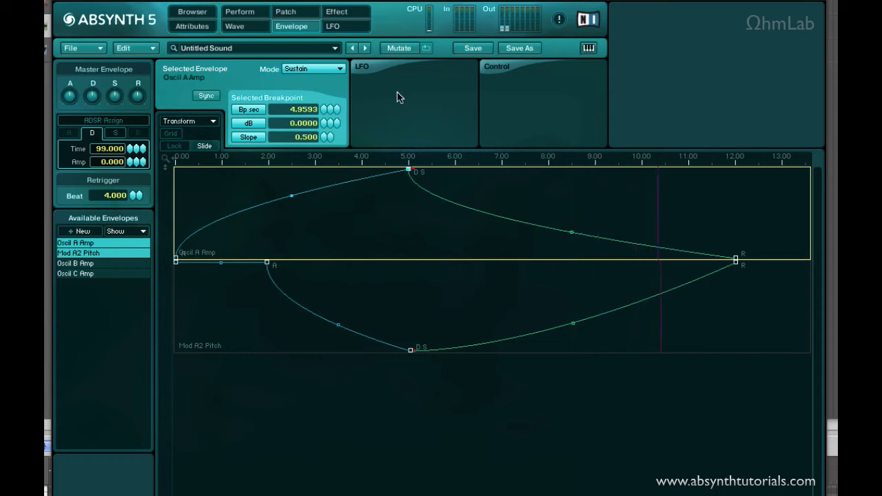
left_click(342, 27)
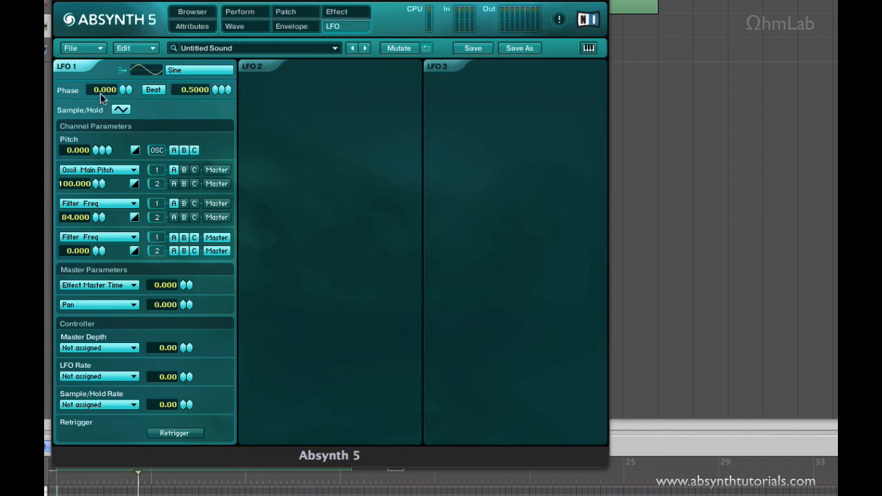
left_click(306, 26)
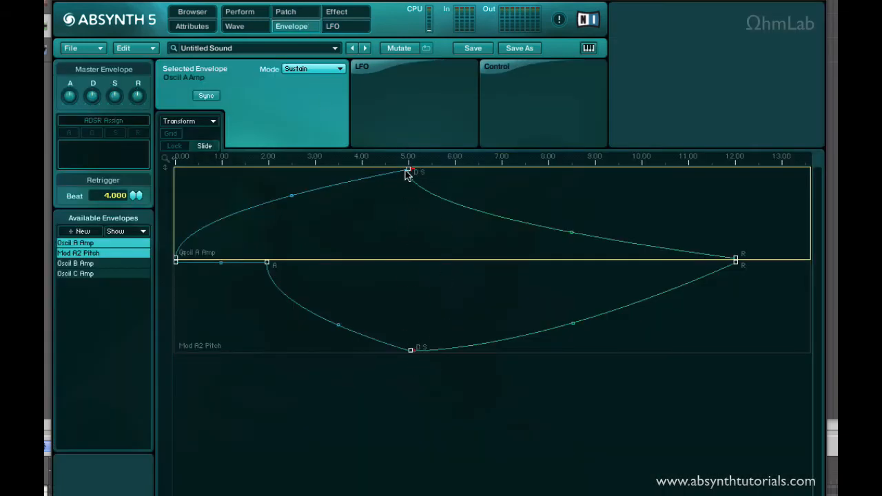
left_click(410, 352)
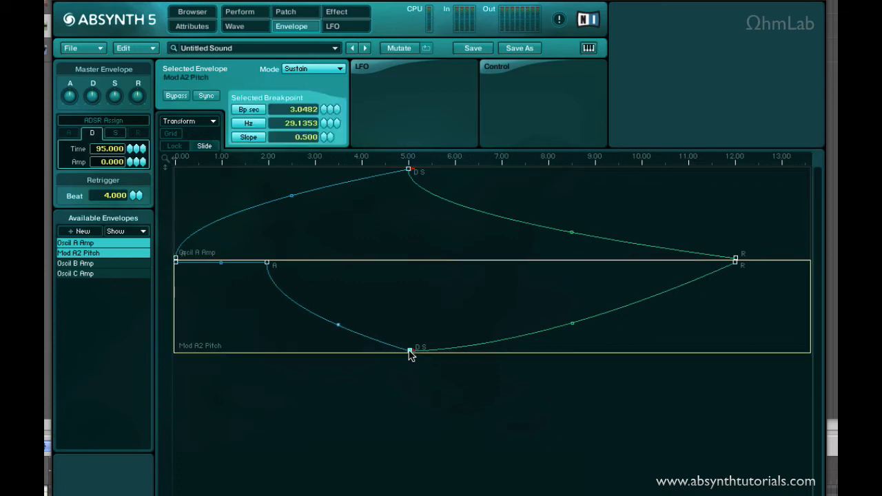
left_click_drag(410, 350, 411, 350)
Enable the envelope LFO on the Oscil A Amp envelope's sustain breakpoint.
left_click(408, 169)
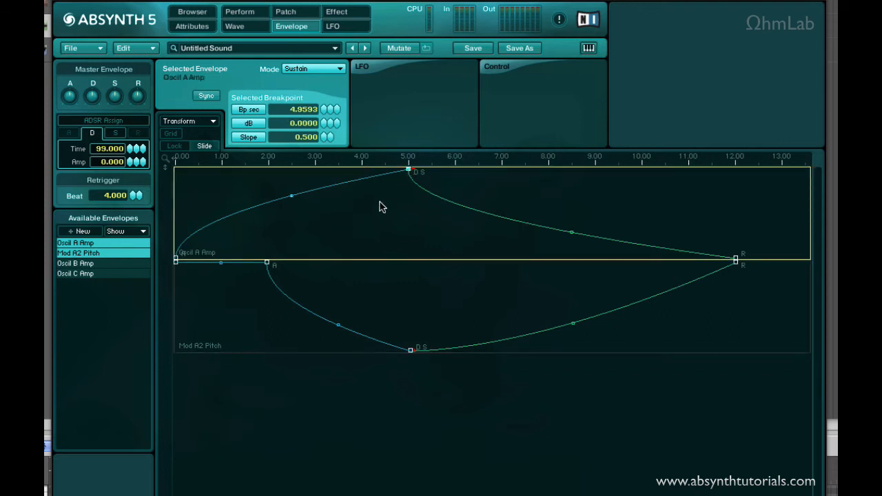
left_click(365, 68)
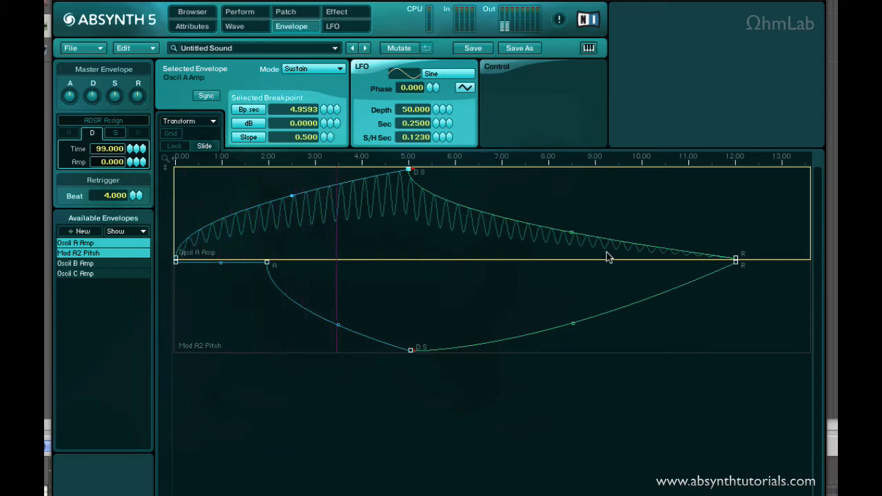
Align the Mod A2 Pitch envelope with the amp envelope, setting its sustain breakpoint to about 3.02 s and its release to about 6.98 s.
left_click(411, 351)
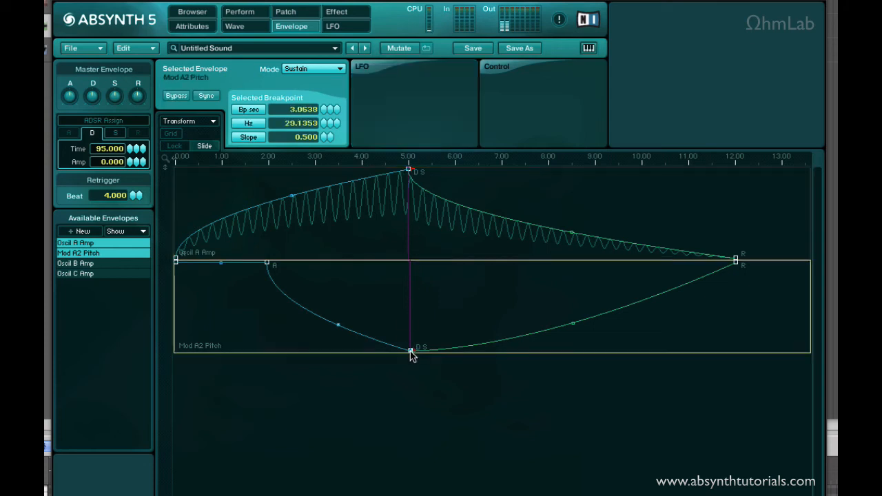
left_click_drag(410, 350, 408, 350)
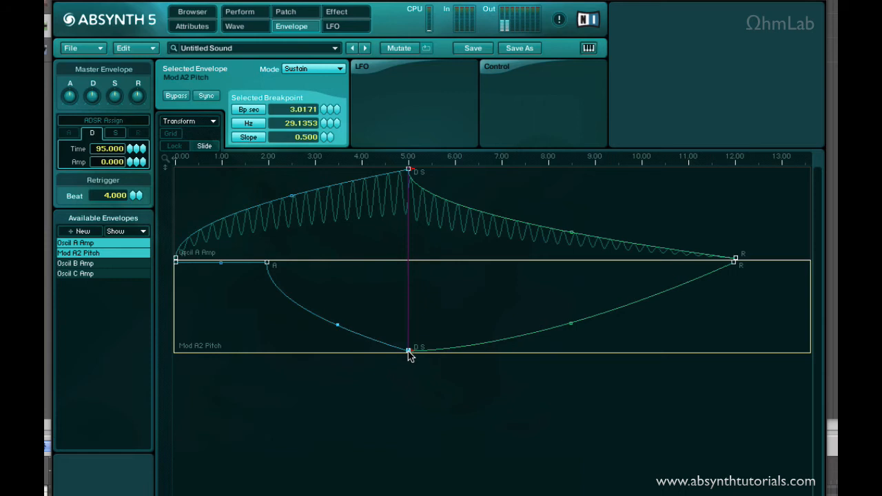
left_click(735, 260)
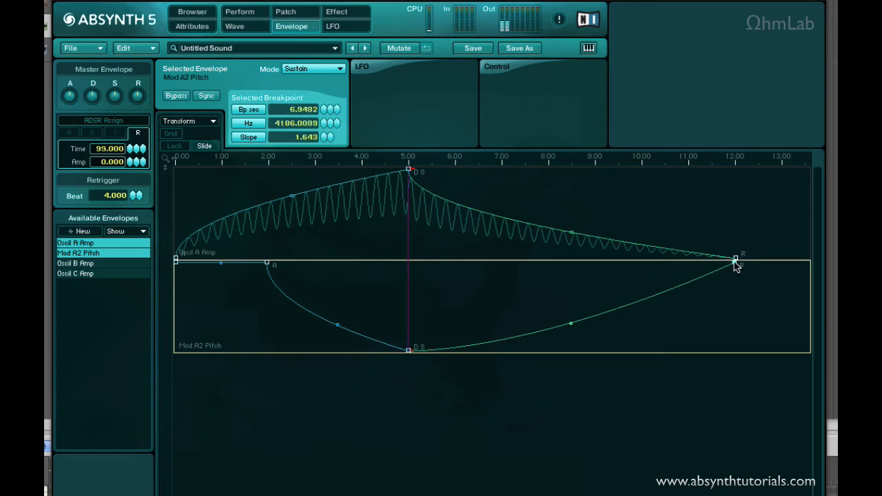
left_click_drag(736, 266, 737, 266)
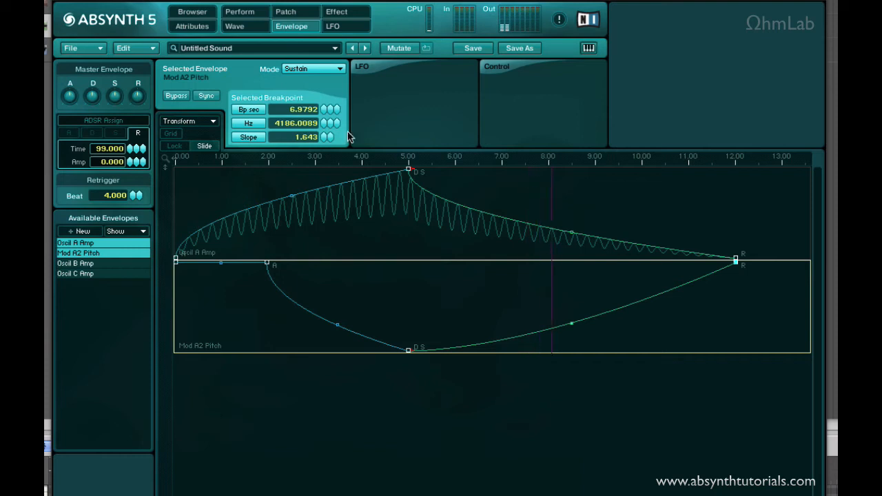
Enable the envelope LFO on the Mod A2 Pitch sustain breakpoint with a depth of 62 and a rate of 0.0188 s.
left_click(408, 351)
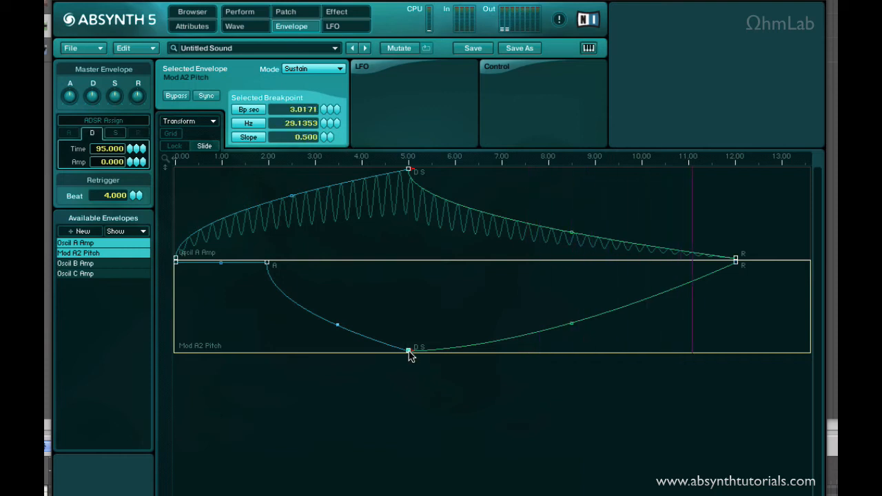
left_click(364, 72)
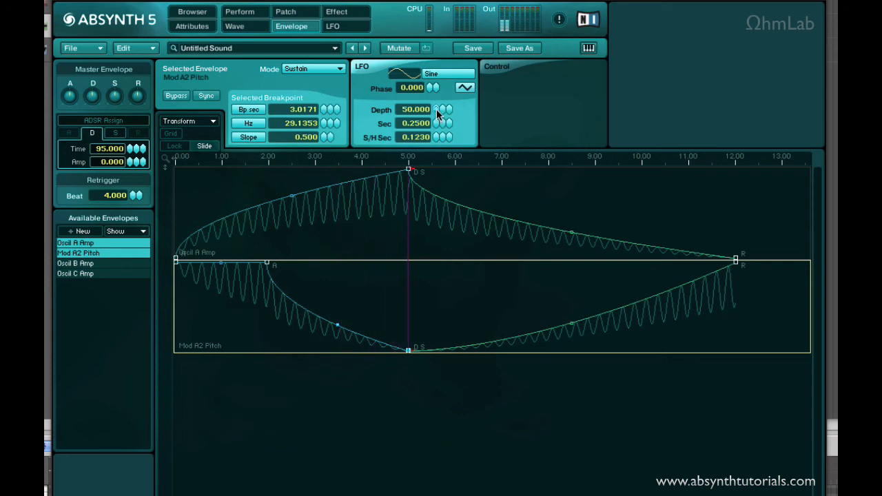
left_click_drag(436, 112, 438, 101)
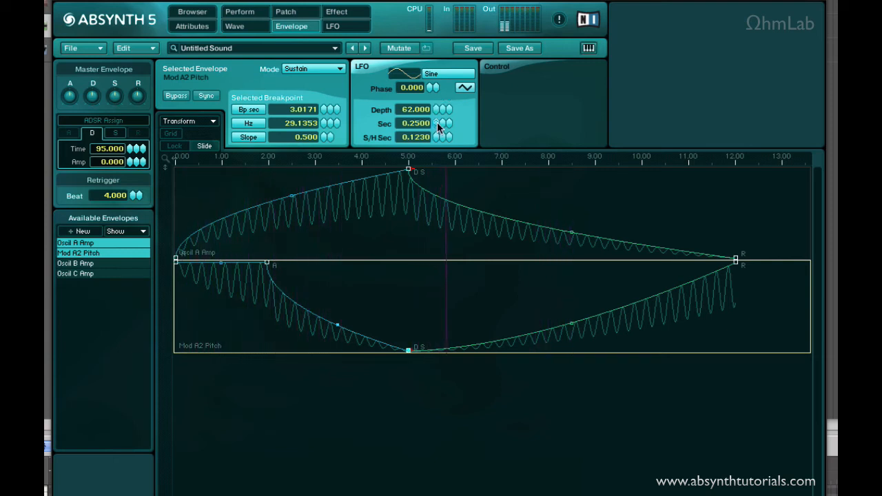
left_click_drag(443, 129, 448, 495)
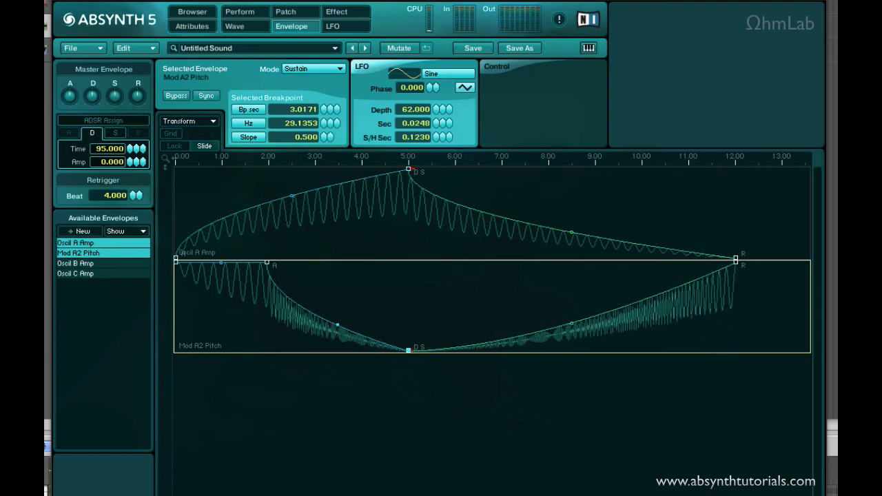
left_click_drag(441, 126, 444, 185)
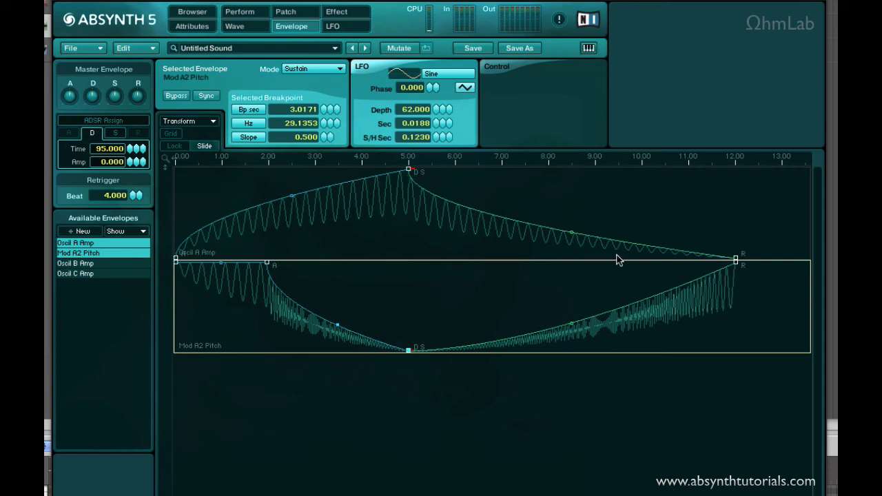
Extend the Oscil A Amp envelope's release breakpoint to about 6.99 s.
left_click(736, 260)
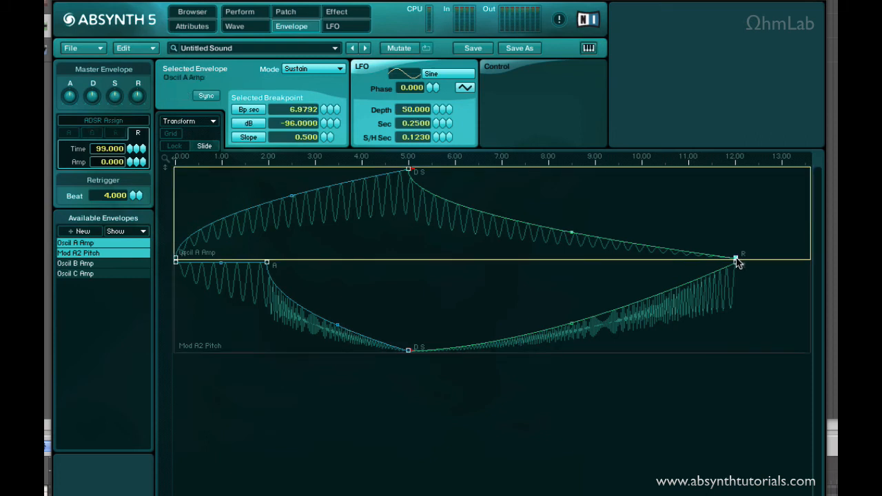
left_click_drag(736, 260, 737, 261)
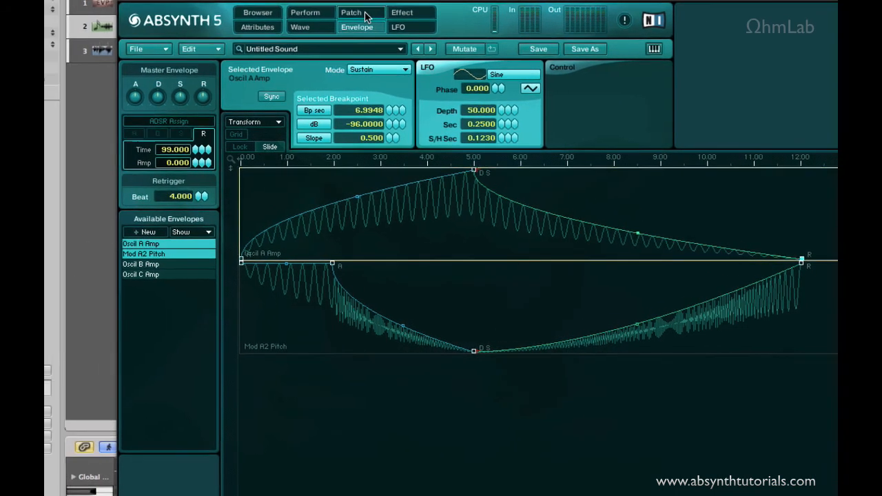
Enable the master Effect module in the patch and set its effect type to Resonators.
left_click(301, 15)
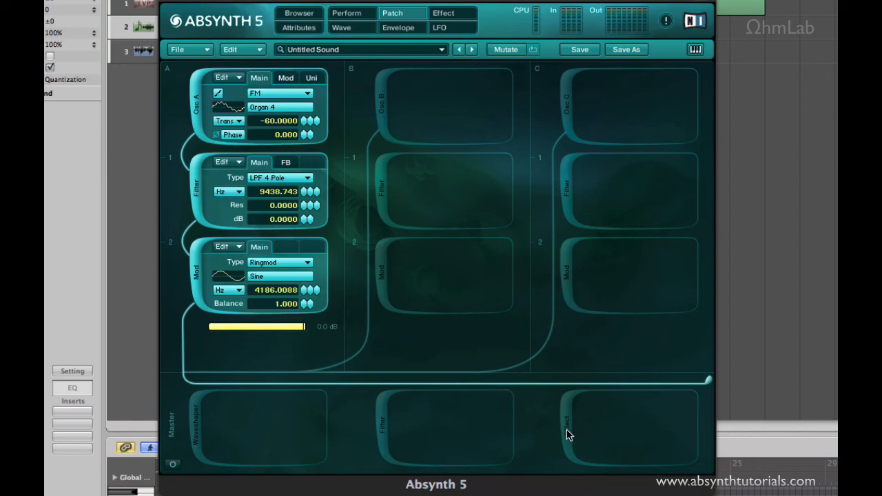
left_click(576, 403)
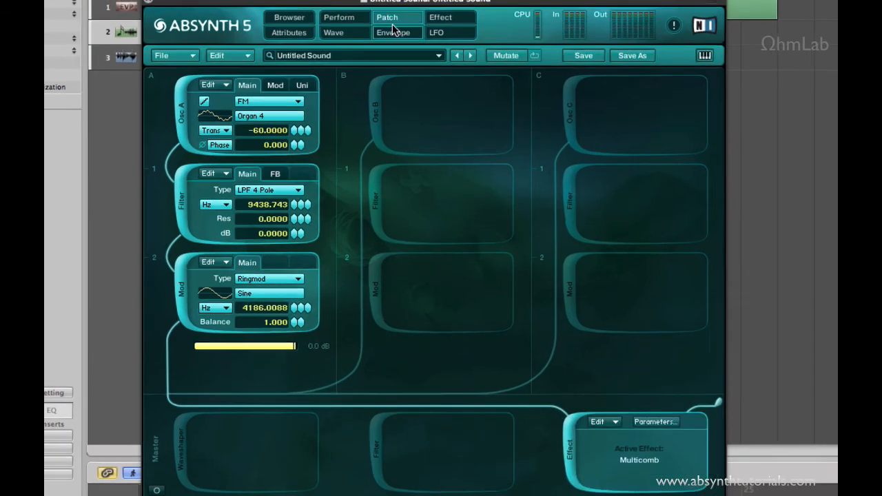
left_click(441, 15)
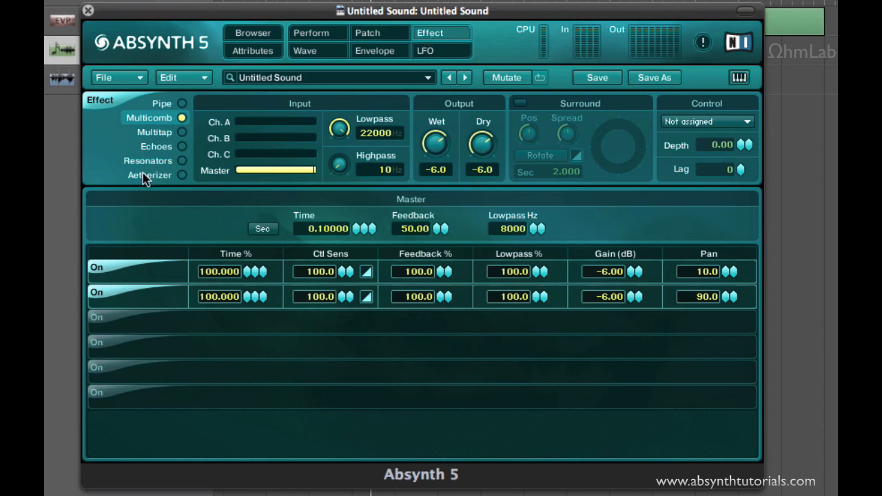
left_click(183, 162)
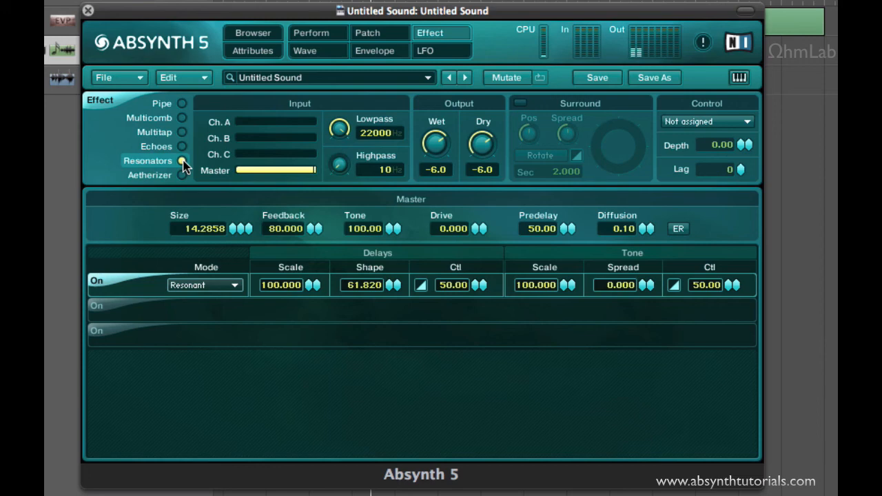
Lower the Resonators effect's wet output to -8.4 and its master feedback to 40.
left_click_drag(435, 147, 441, 173)
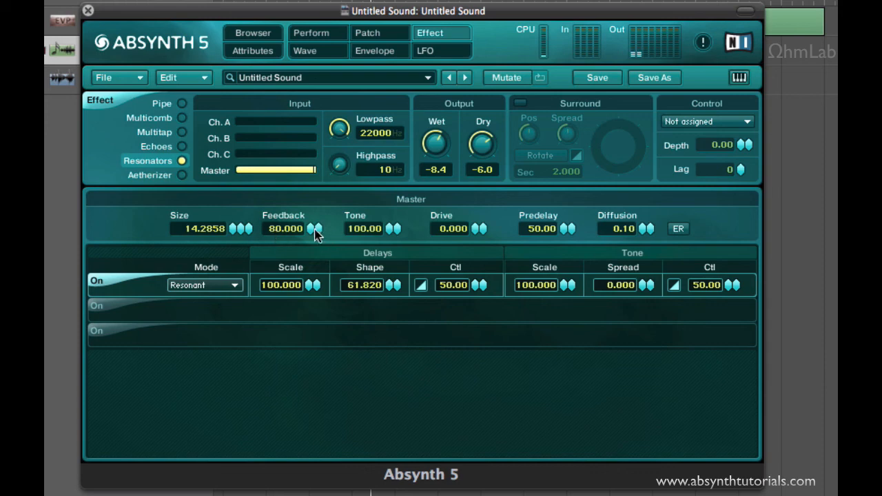
left_click_drag(314, 232, 315, 267)
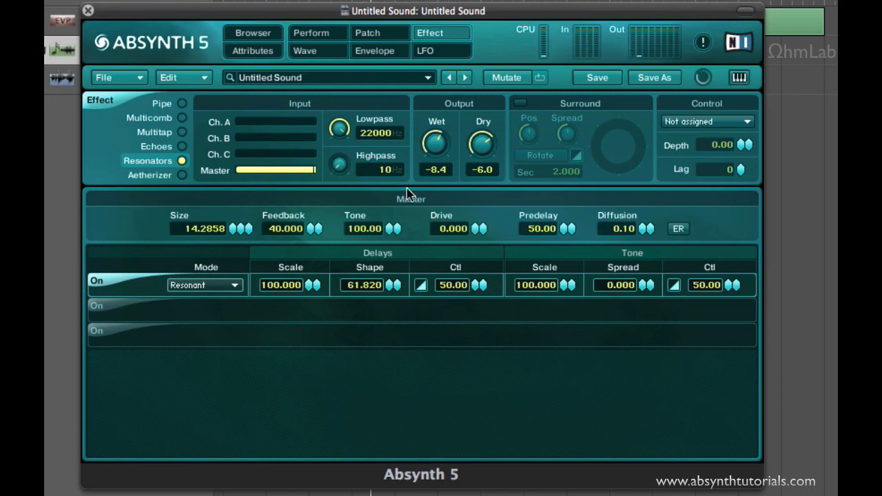
Enable Surround for the effect with a wider spread and rotation at 10.073 s, and return to the patch view.
left_click(520, 104)
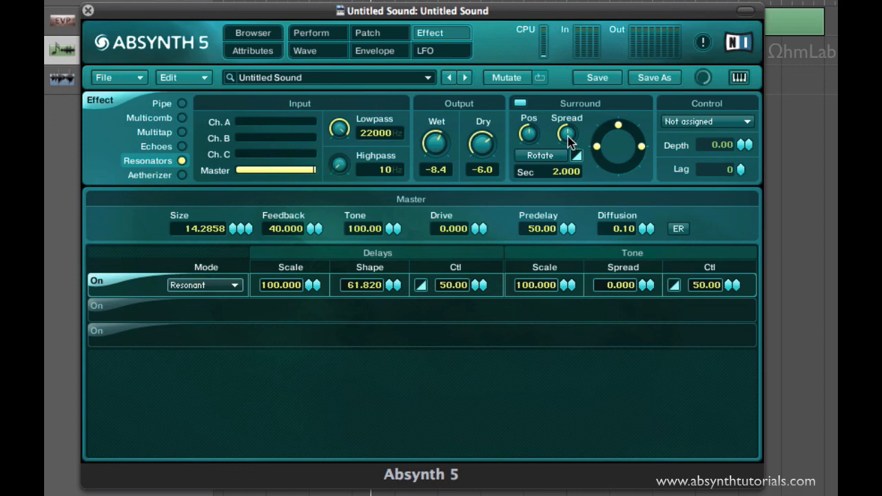
left_click_drag(569, 142, 572, 112)
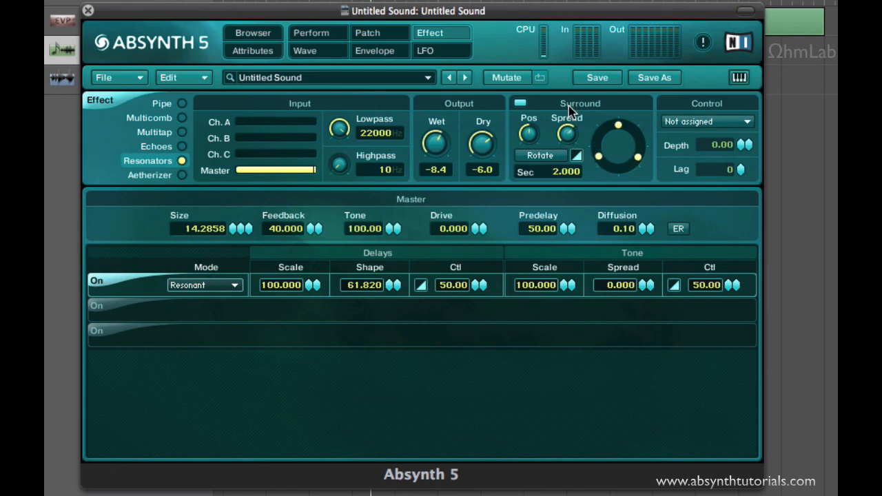
left_click(557, 153)
left_click_drag(556, 173, 557, 206)
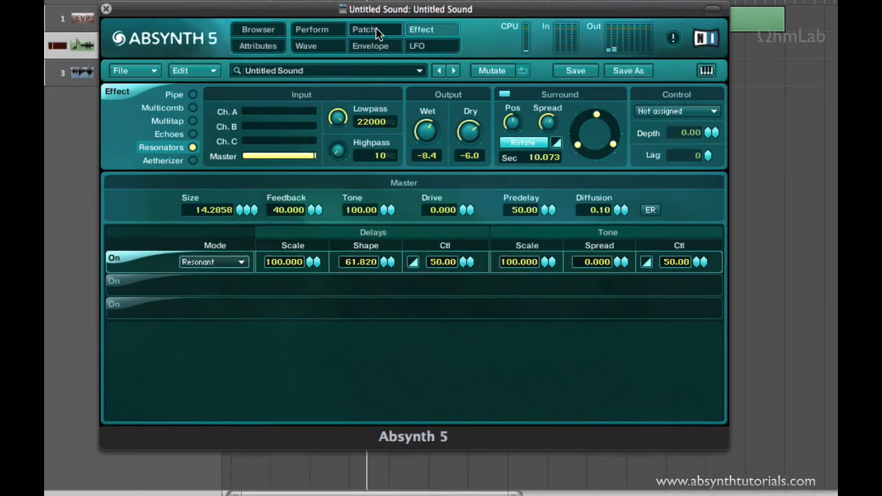
left_click(378, 36)
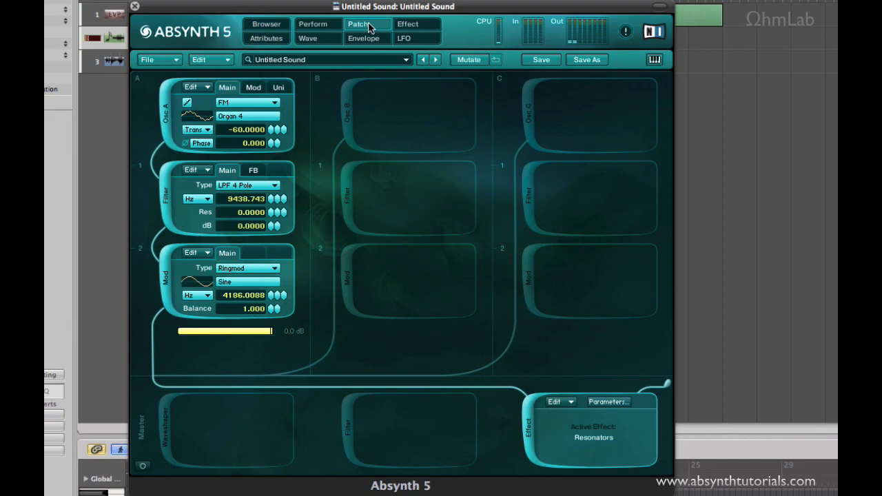